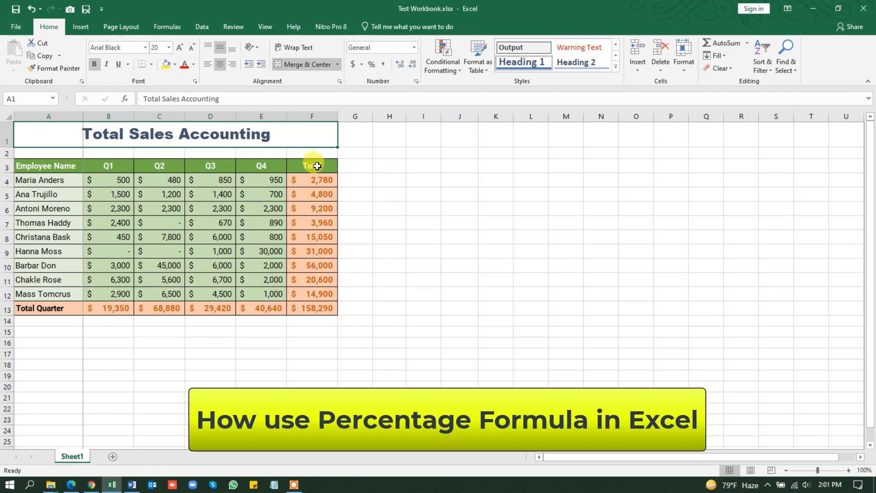
Copy the Total column F3:F13 into column G starting at G3, and autofit column G's width
drag(318, 166, 312, 312)
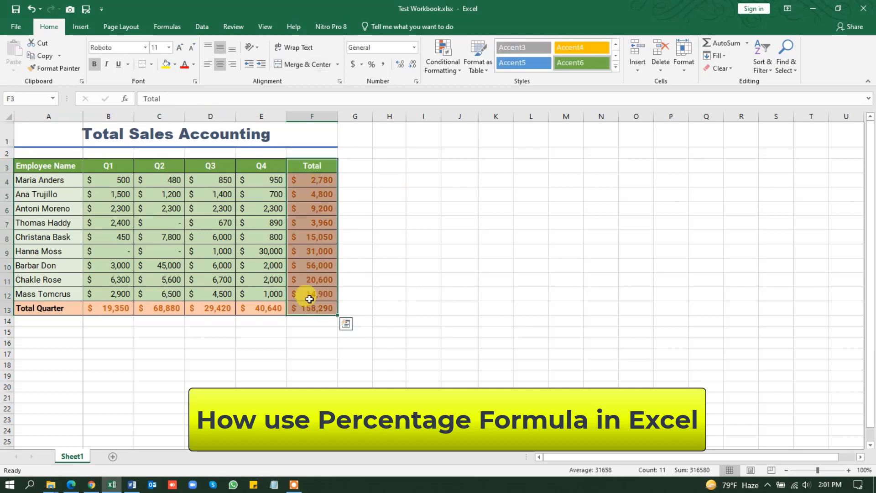
right_click(311, 228)
click(333, 248)
click(357, 163)
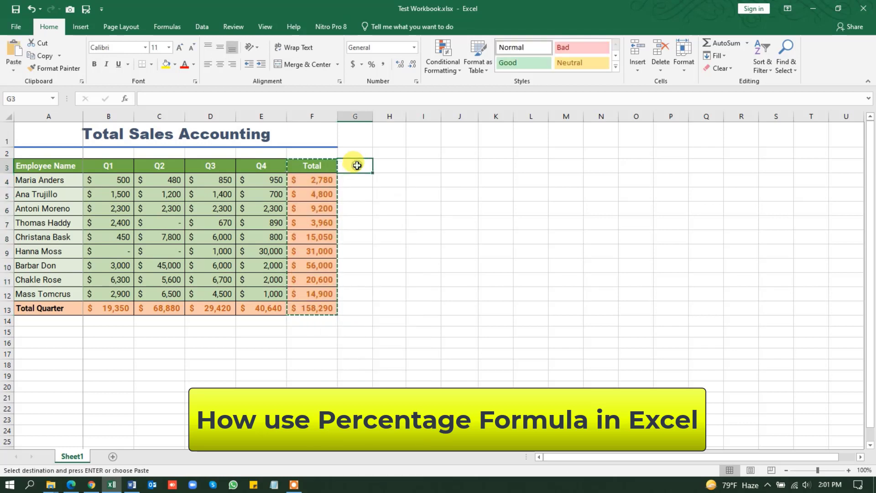
right_click(359, 168)
click(380, 213)
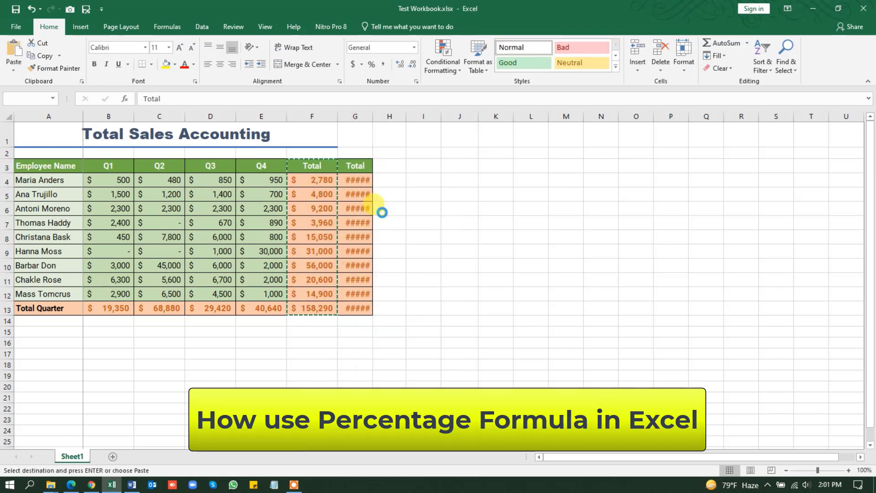
double_click(372, 117)
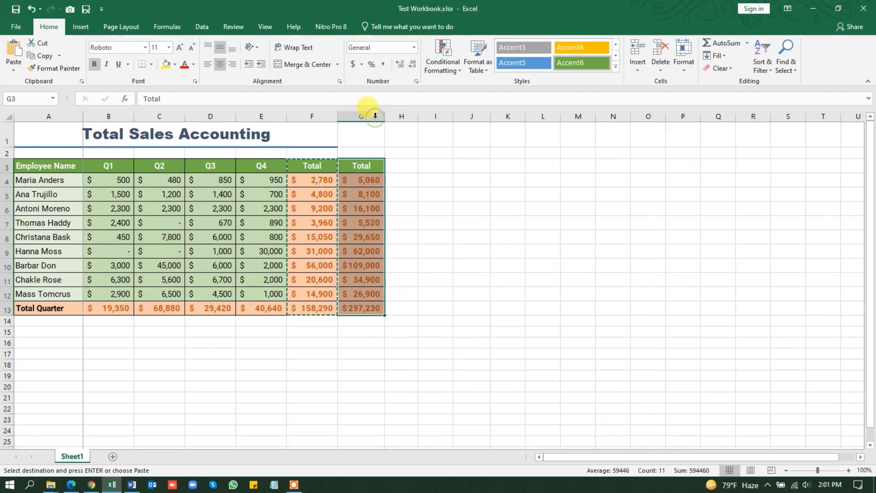
click(427, 233)
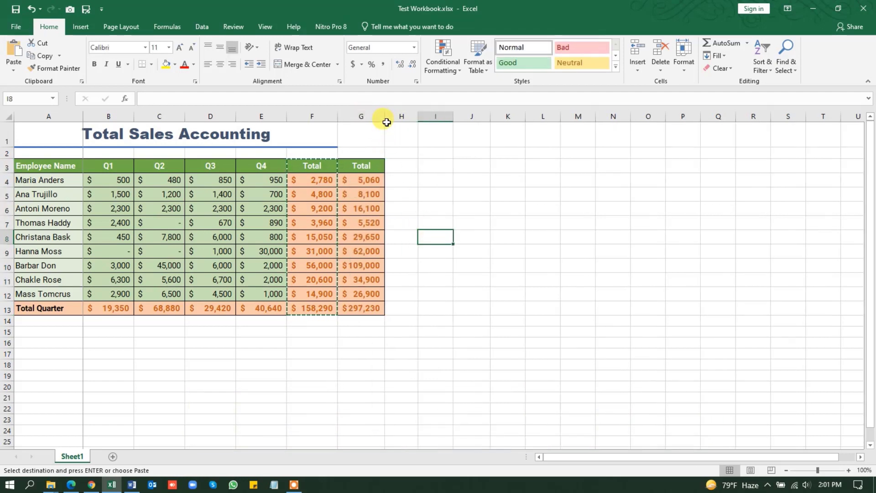
Change the header in G3 to "% Value"
click(361, 166)
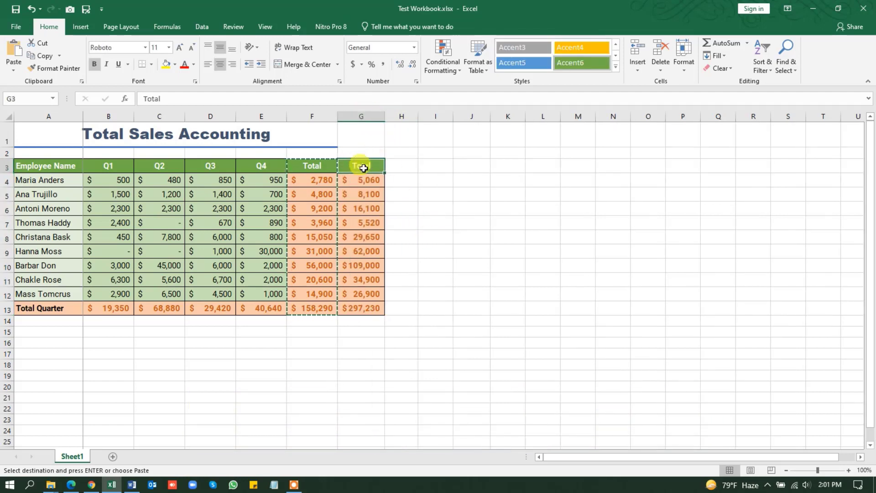
text(%)
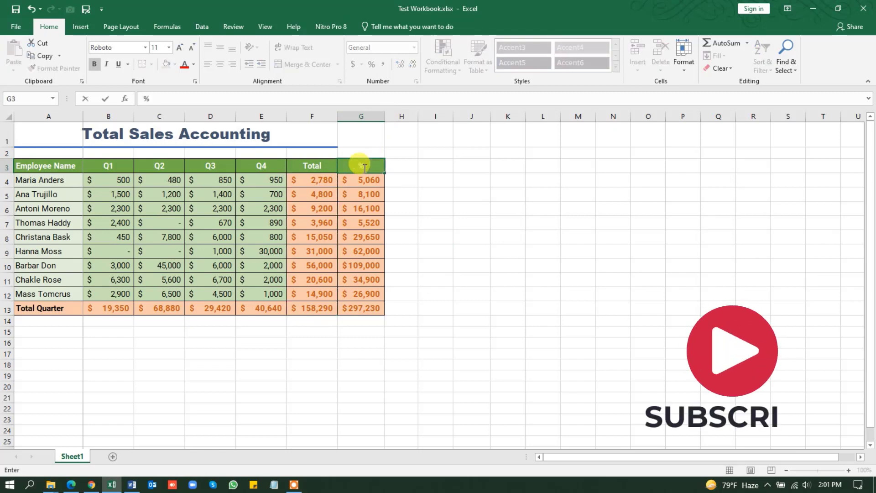
click(364, 196)
click(365, 165)
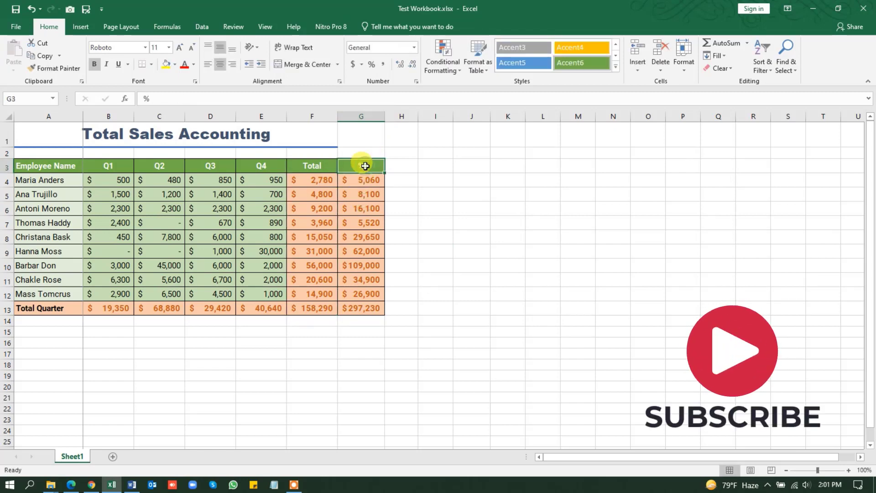
click(319, 165)
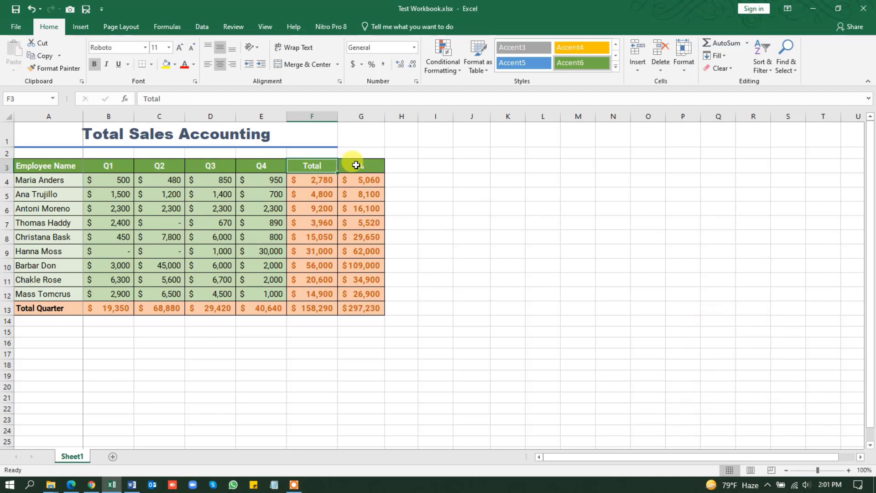
click(364, 166)
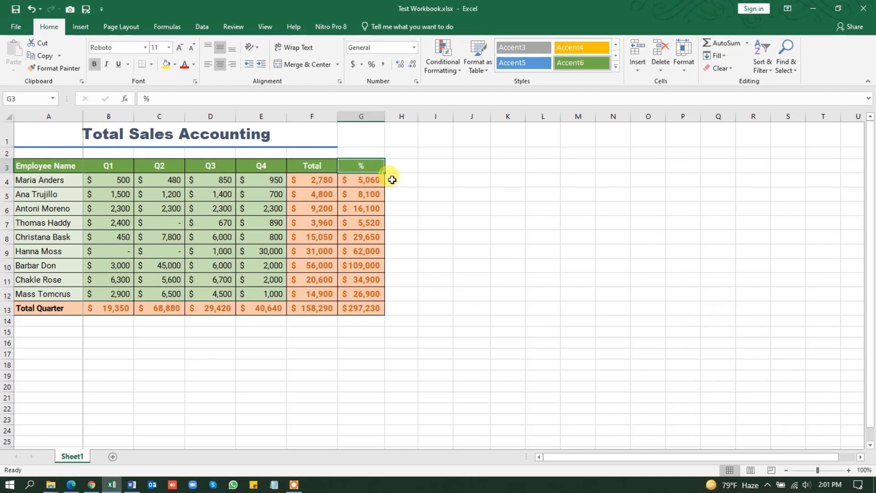
double_click(384, 166)
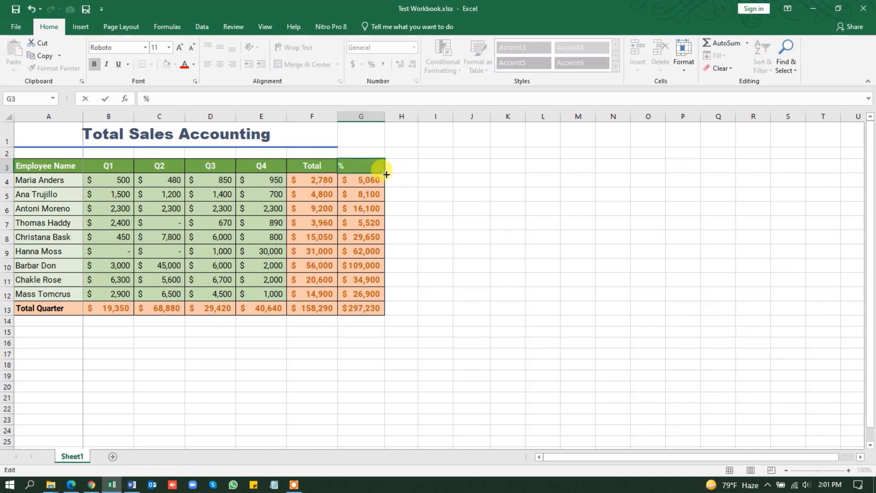
text(Value)
key(Return)
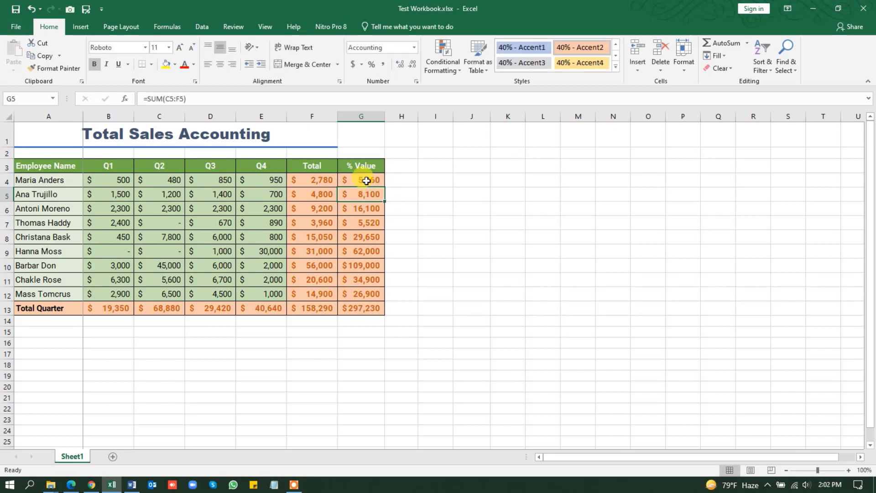
Clear the copied contents of G4:G13 under the % Value header, keeping the cell formatting
drag(364, 180, 374, 309)
key(Delete)
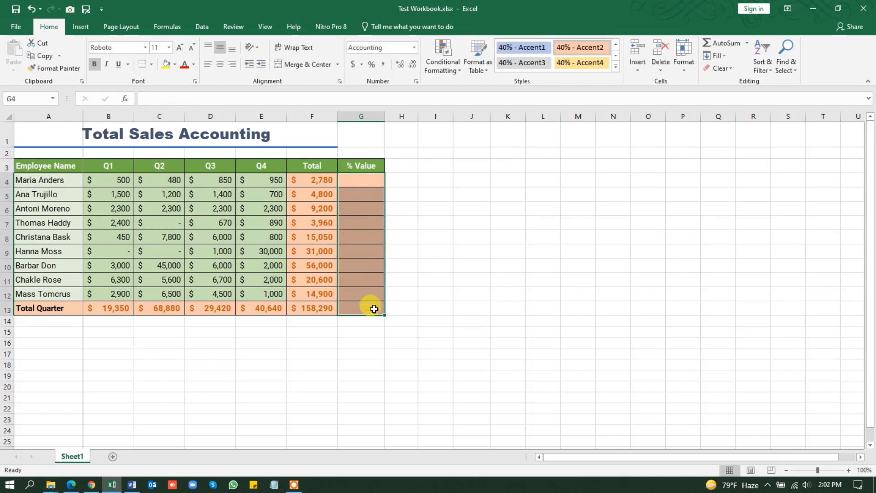
click(505, 257)
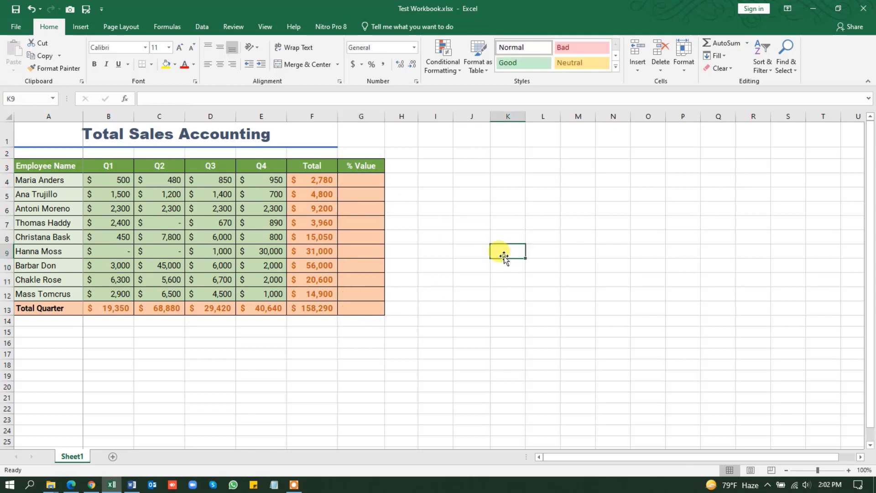
Enter the formula =F4/F13 in G4 to divide the first employee's total by the grand total
click(360, 180)
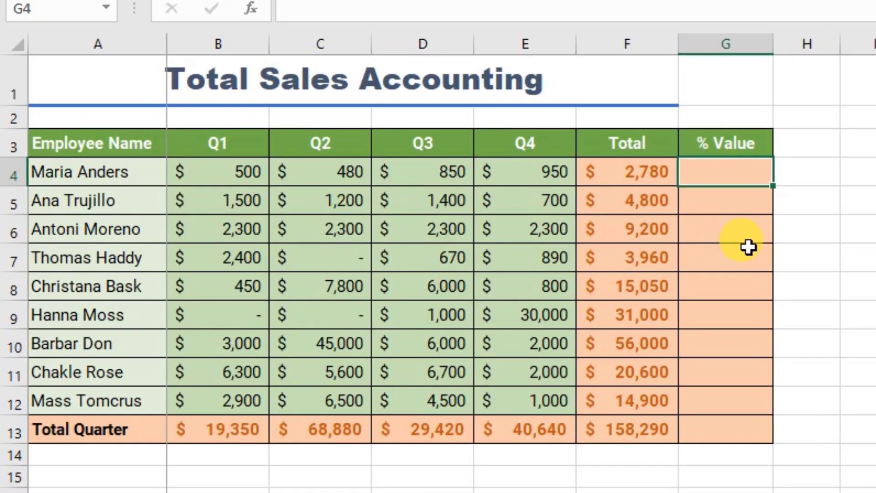
text(=)
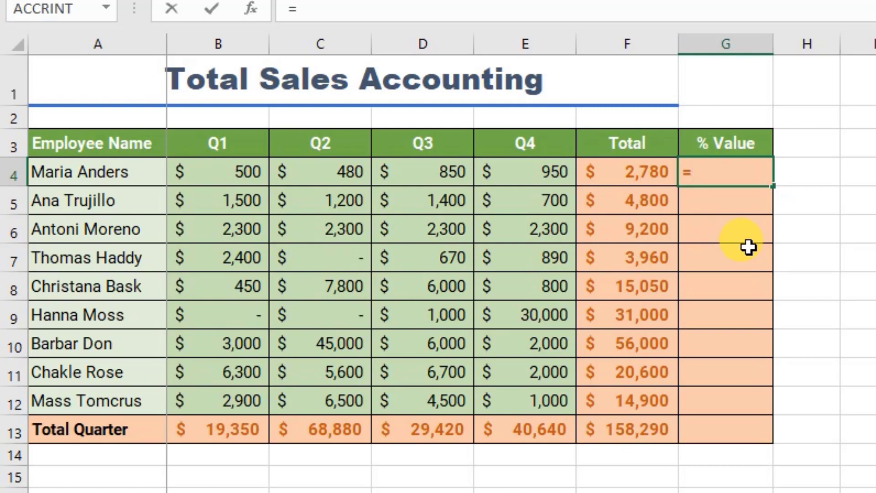
click(642, 176)
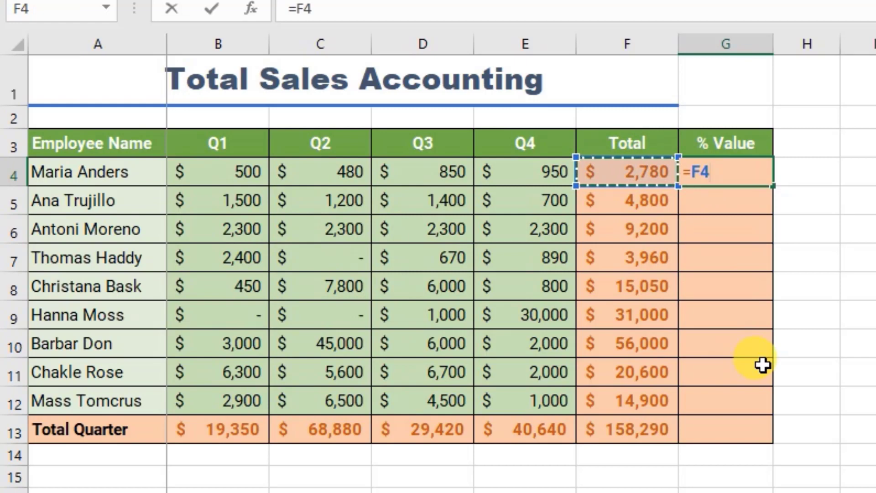
text(/)
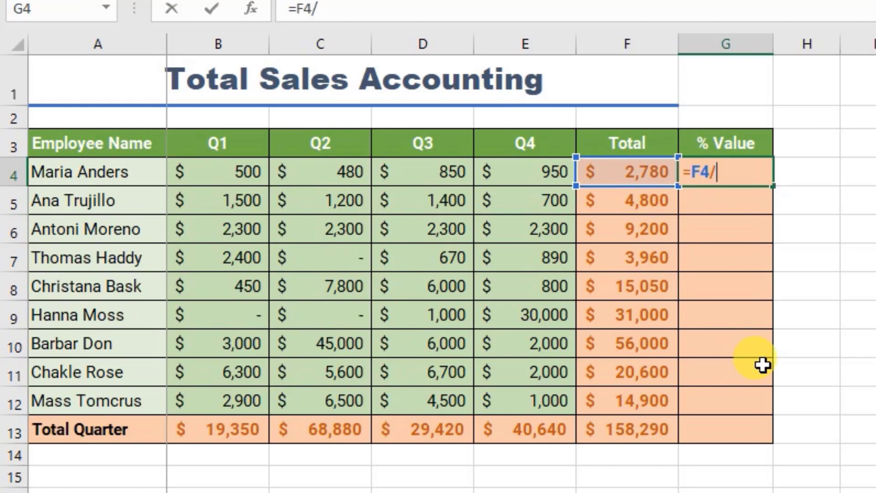
click(626, 435)
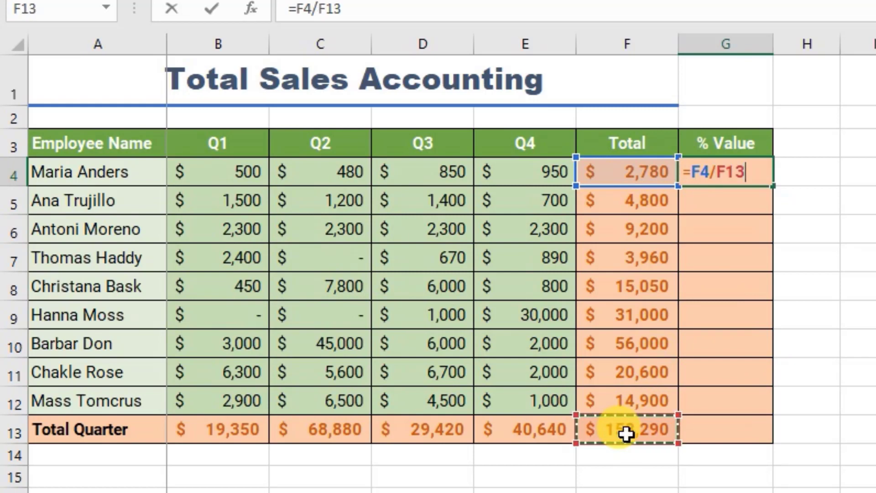
key(Return)
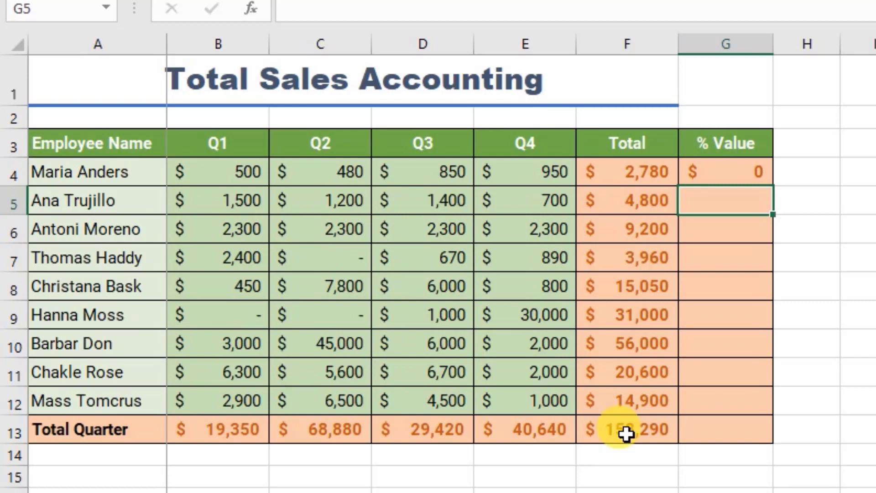
Recheck the formula in G4 and apply the Percent number format to that cell
double_click(728, 170)
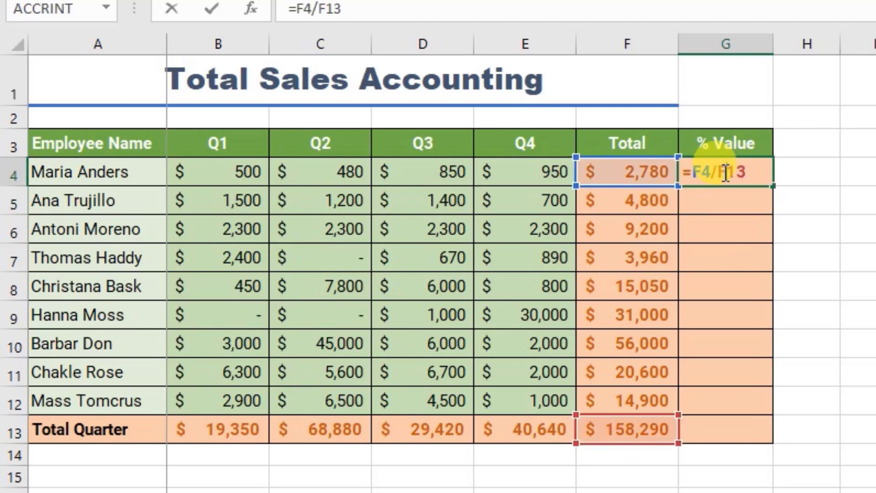
click(756, 171)
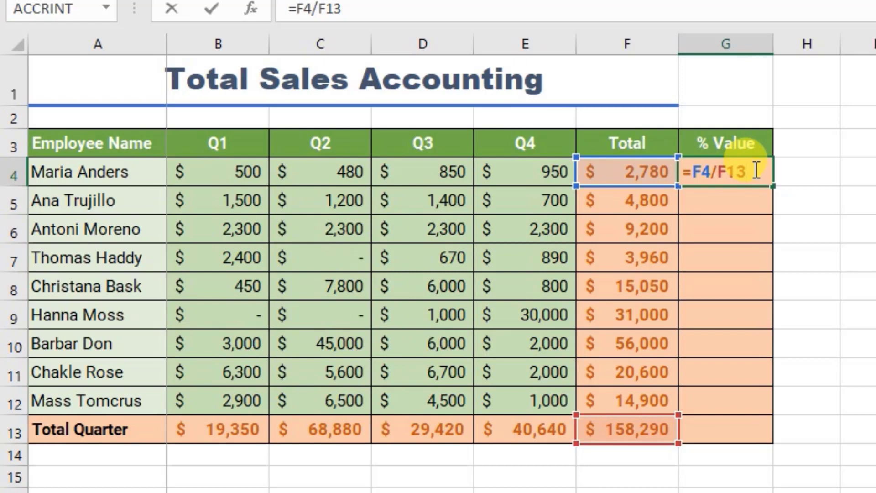
key(Return)
click(751, 168)
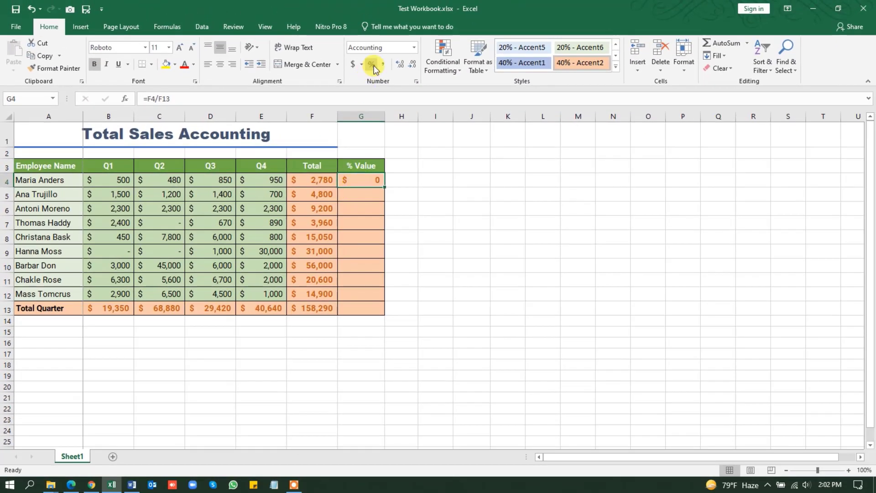
click(372, 65)
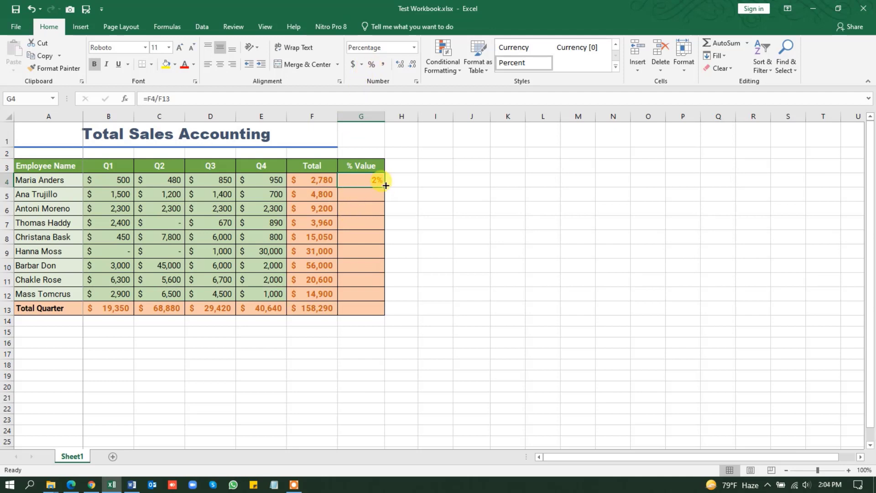
Inspect the Percentage category in the Format Cells settings for G4, and close the dialog
right_click(362, 179)
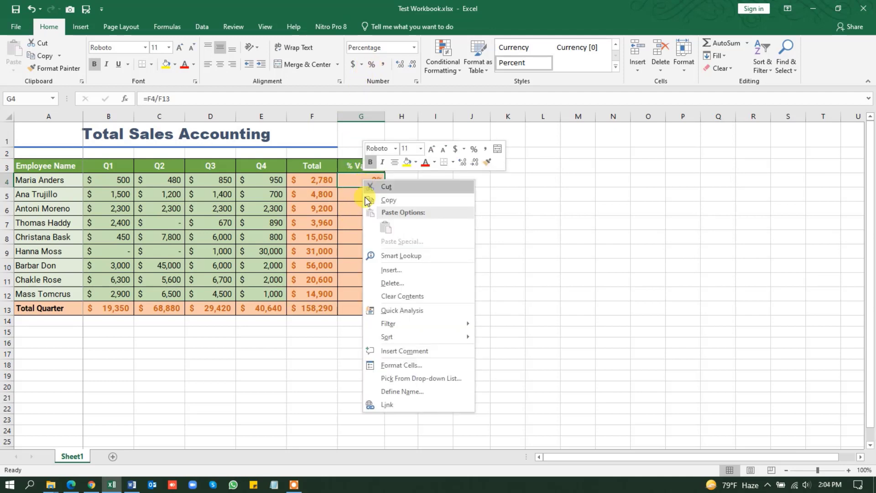
click(399, 365)
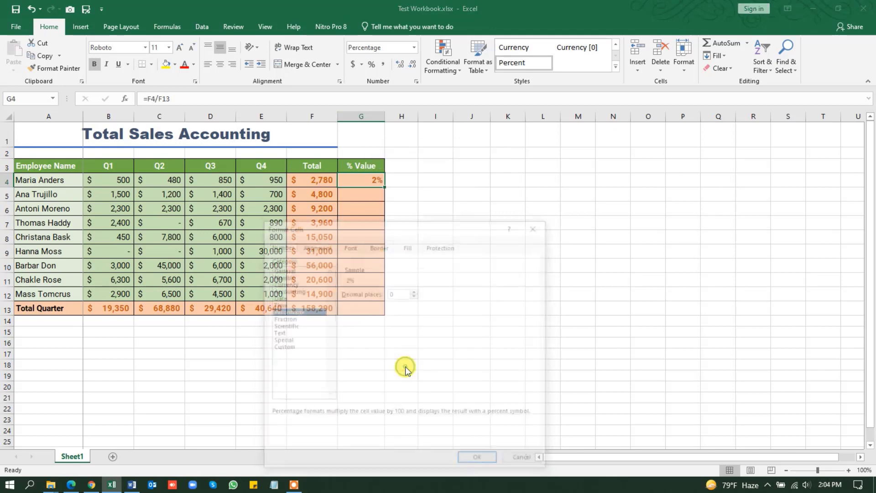
click(293, 311)
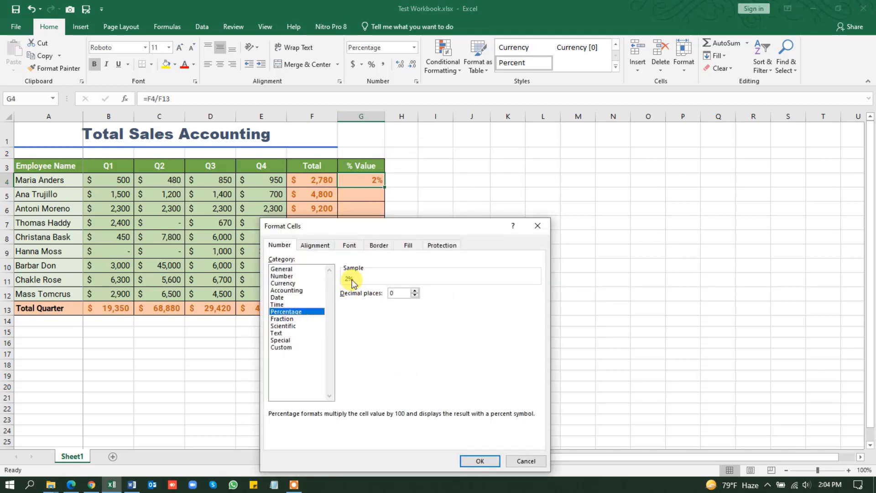
click(539, 226)
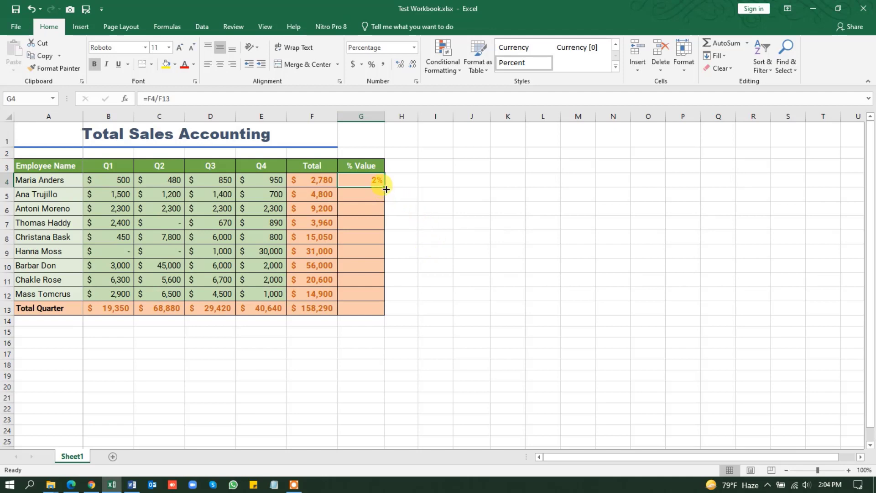
Fill the percentage formula from G4 down through G13
drag(385, 187, 385, 318)
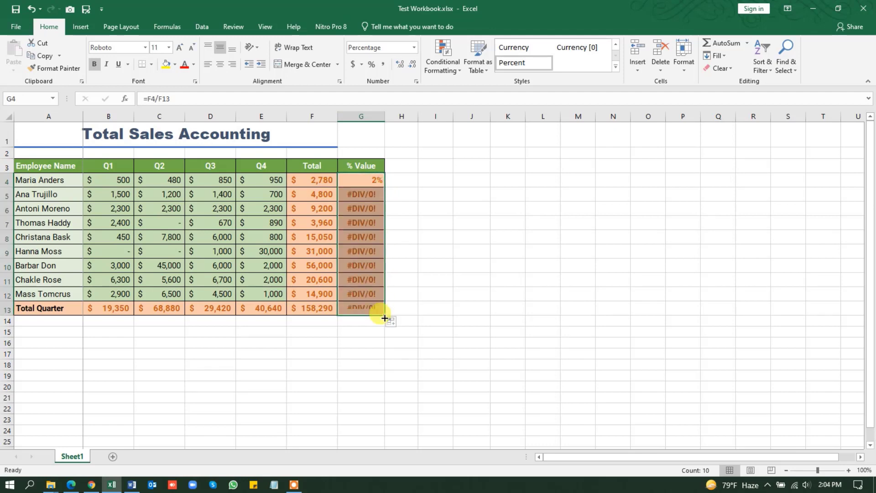
click(438, 305)
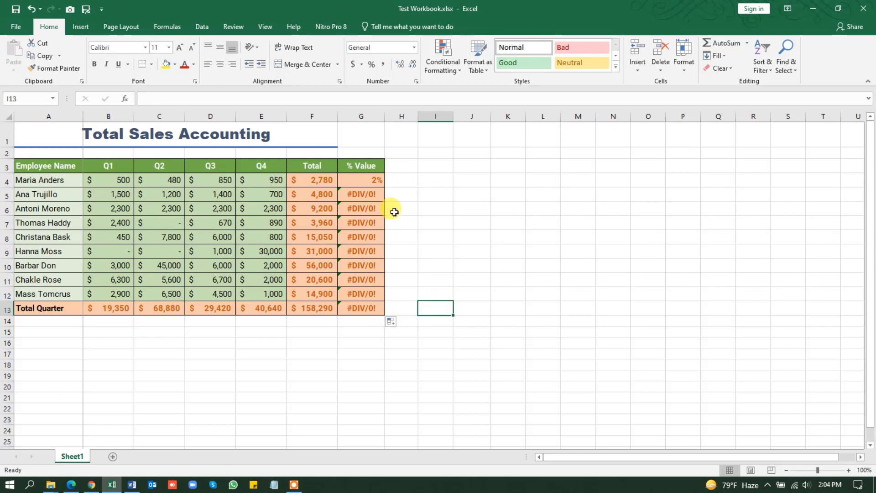
Examine the cell references in the formulas of G5 and G4 to compare their divisors
double_click(372, 195)
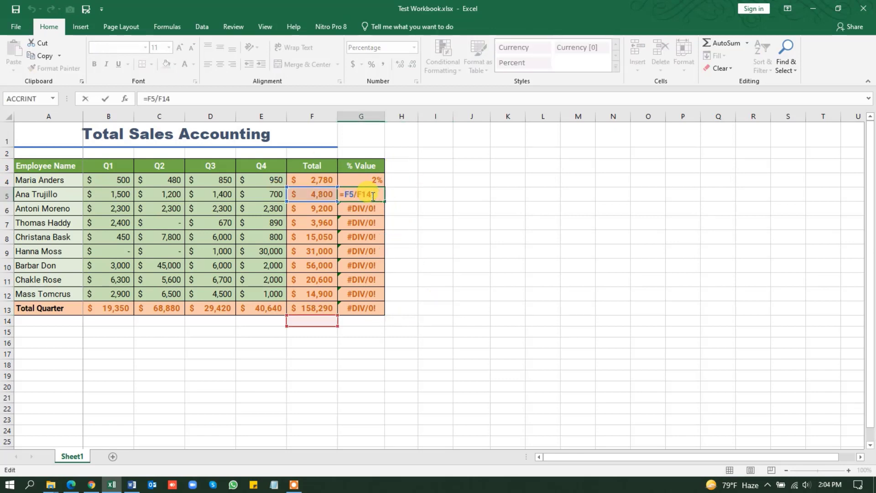
key(Escape)
drag(358, 190, 372, 307)
click(404, 194)
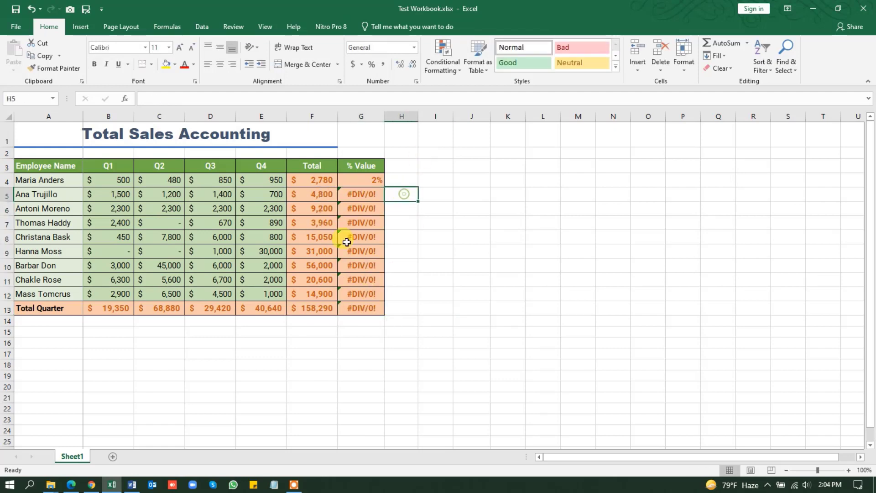
click(368, 180)
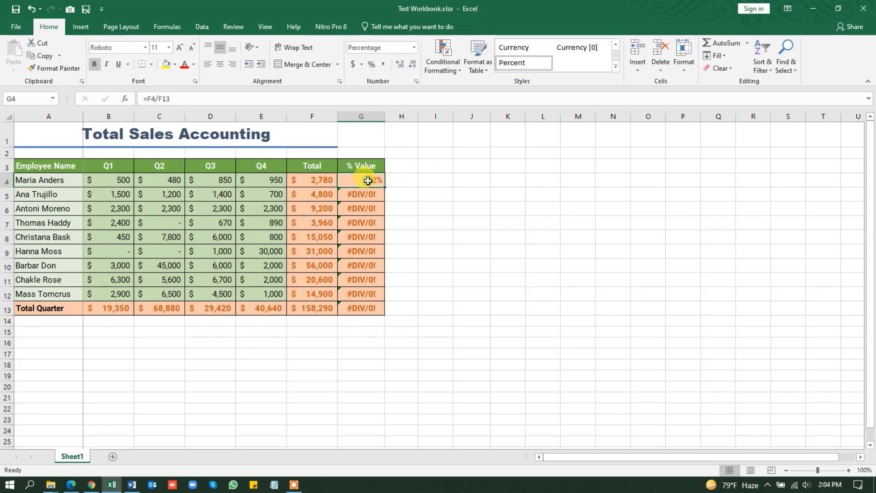
double_click(368, 181)
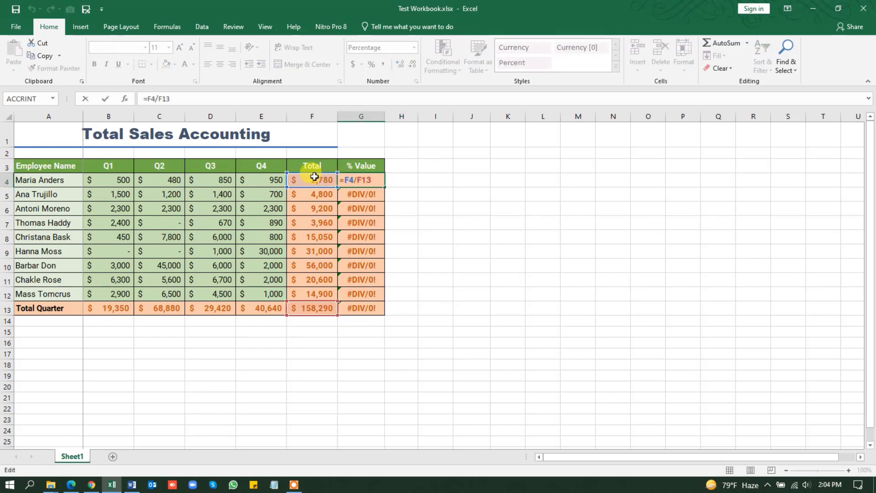
key(Return)
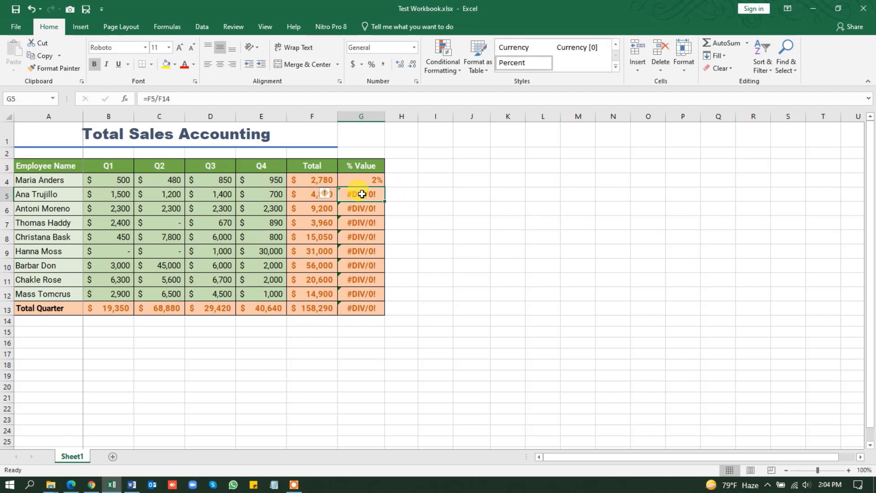
Clear the faulty percentage formulas from G5 through G13
double_click(362, 194)
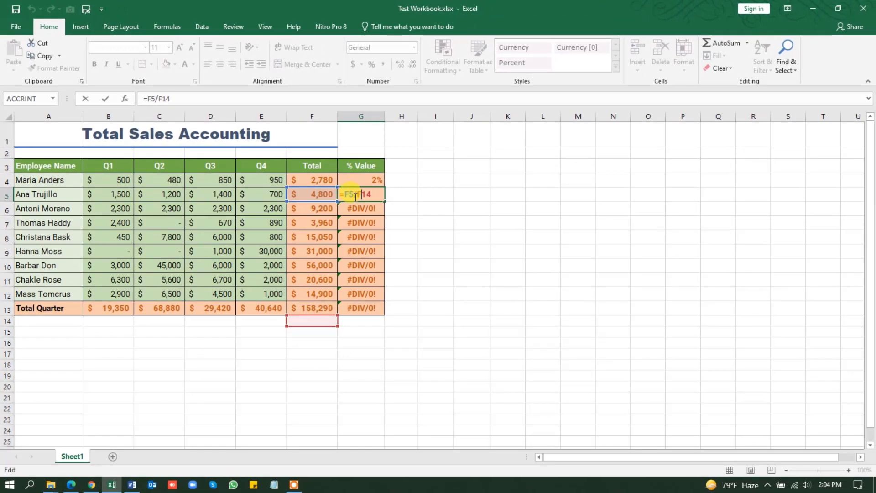
key(ctrl+Return)
drag(366, 192, 371, 306)
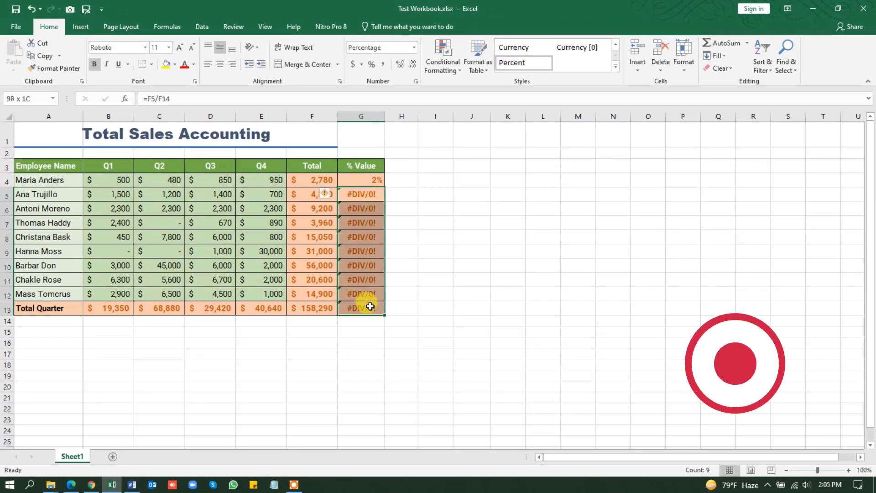
key(Delete)
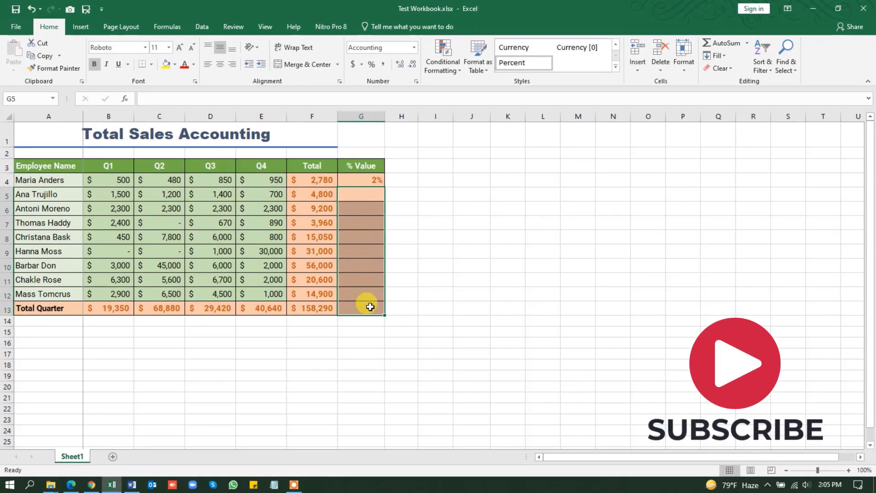
click(395, 252)
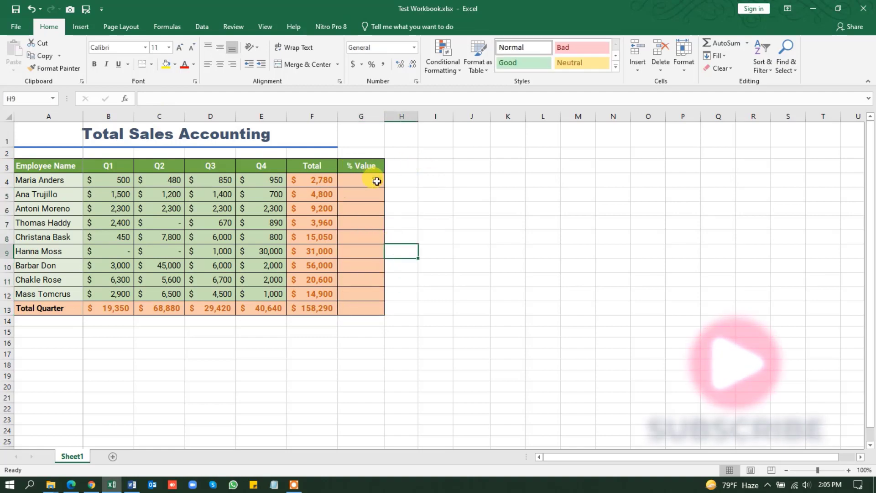
Make the divisor in G4 an absolute reference so the formula reads =F4/$F$13
double_click(376, 181)
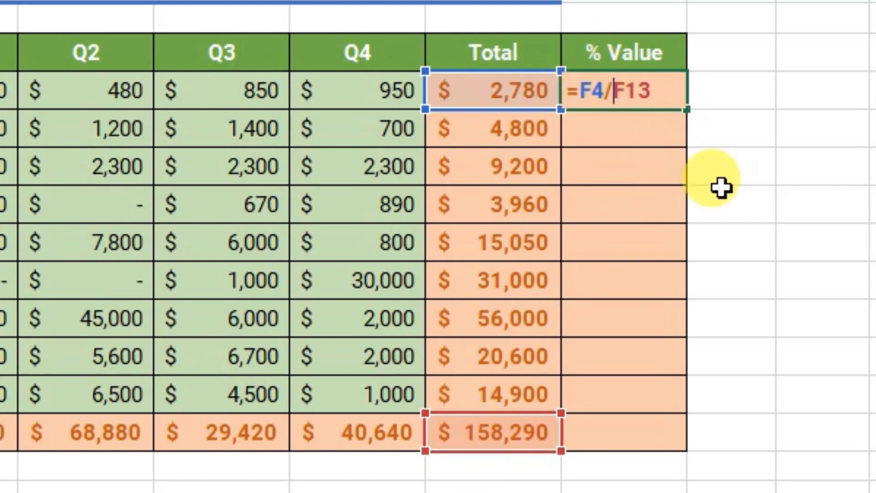
text($)
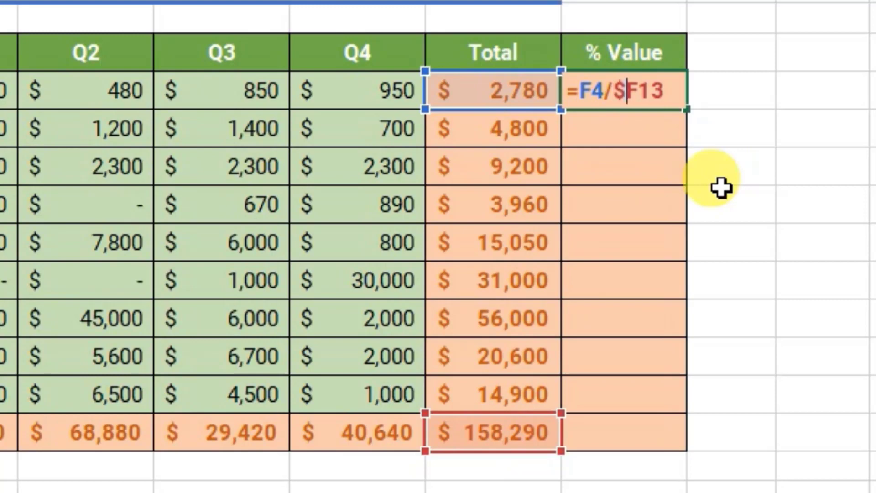
click(639, 87)
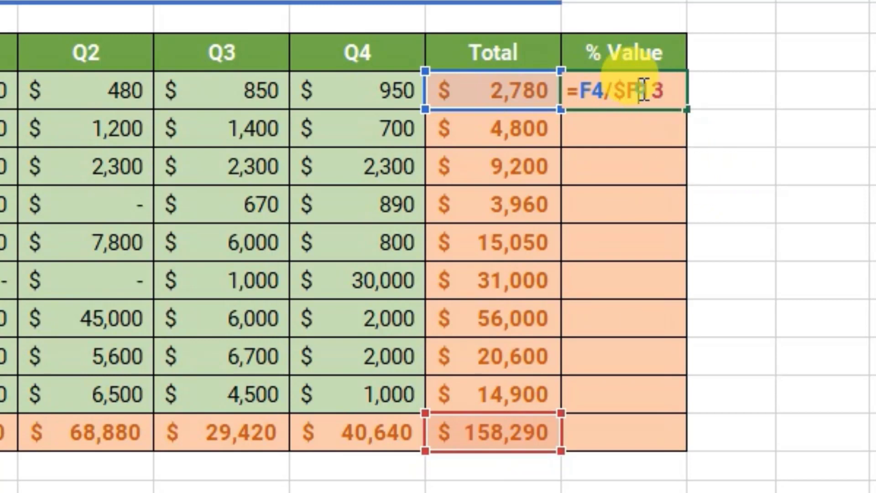
text($)
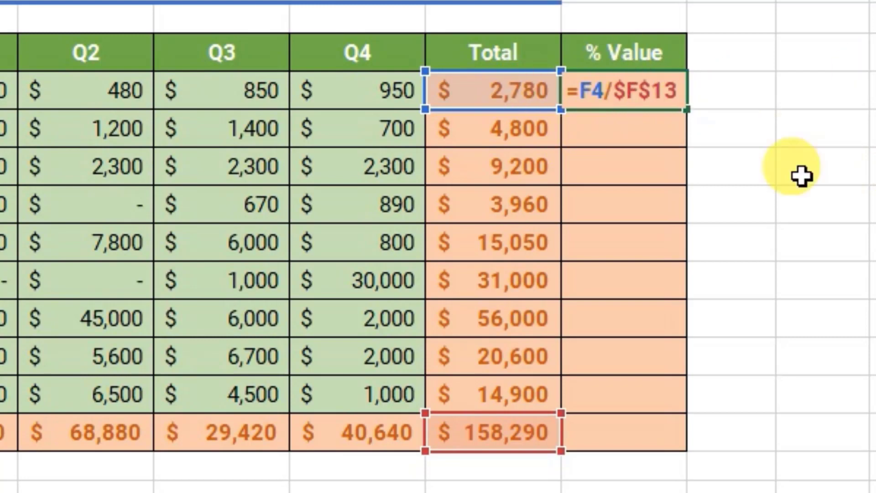
key(Return)
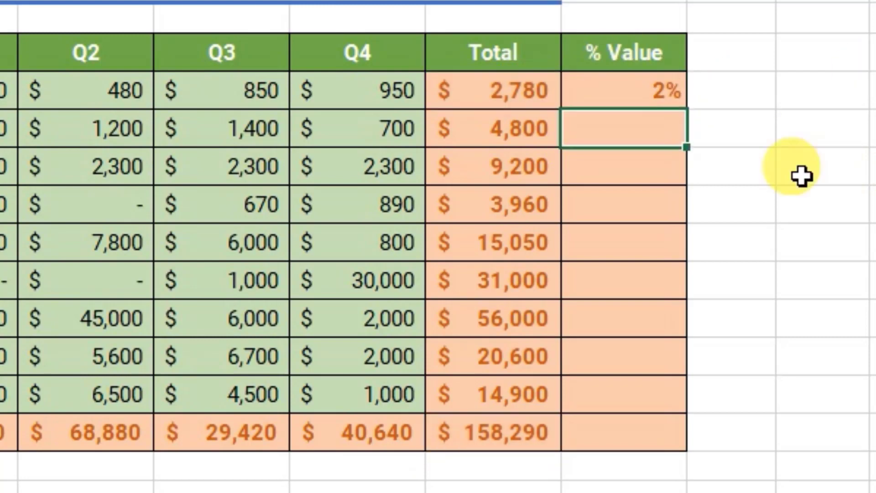
Fill the corrected percentage formula from G4 down through G13
click(643, 97)
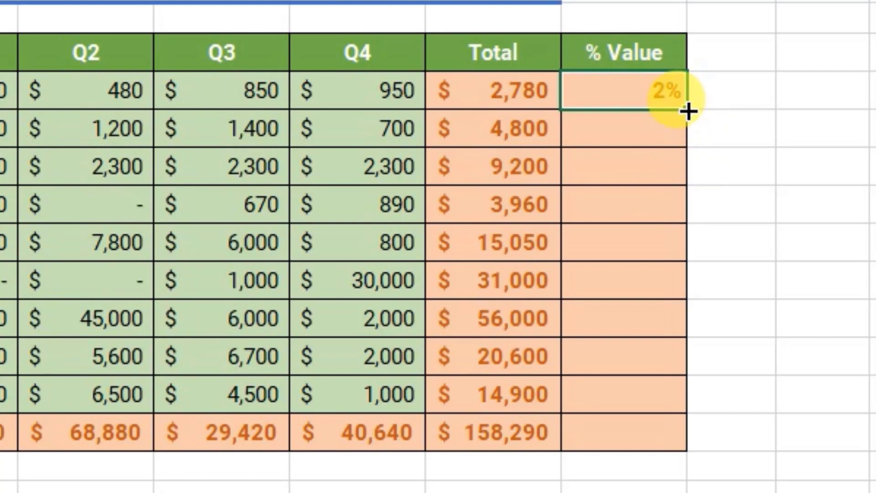
drag(688, 111, 689, 443)
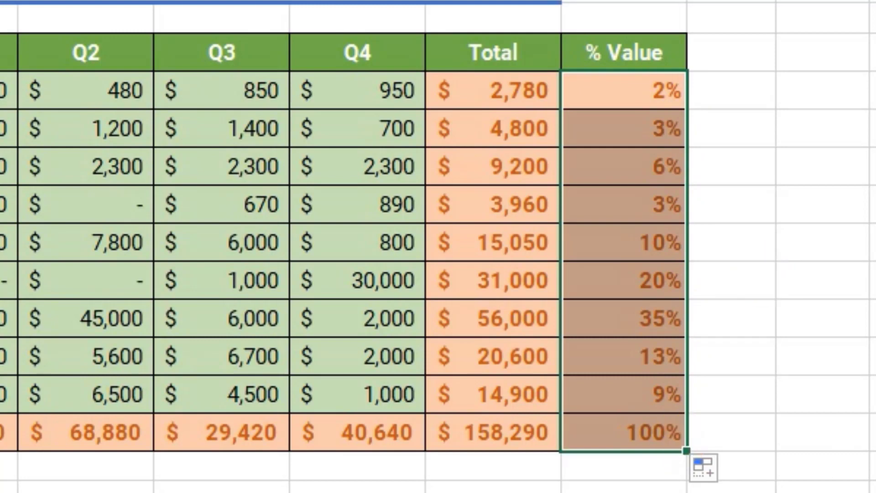
click(677, 492)
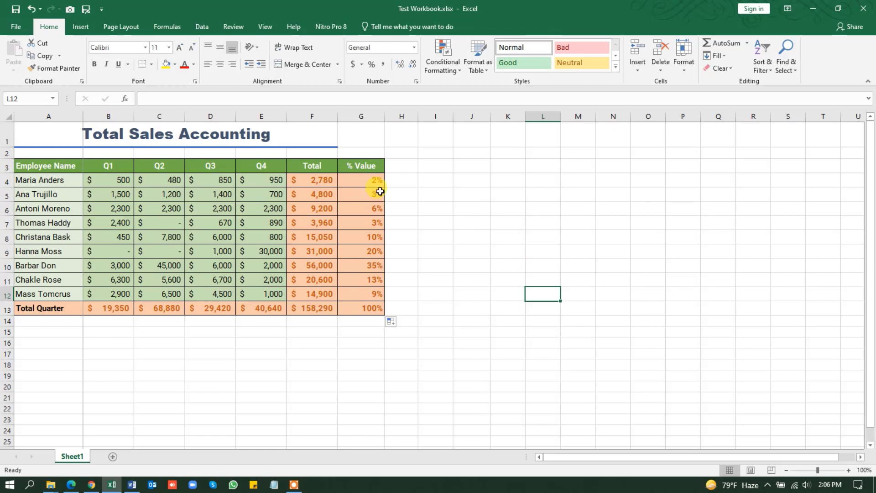
Review the employees' percentages in G4 through G12 and return to G4
drag(376, 181, 371, 292)
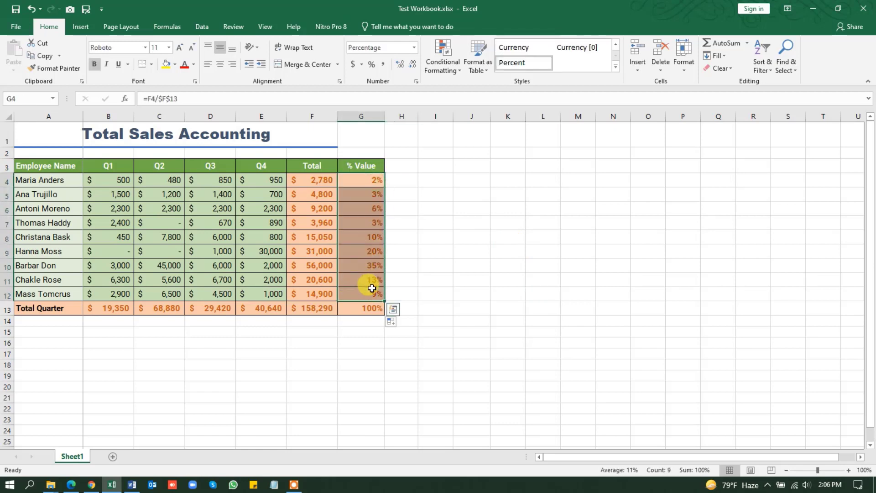
click(442, 254)
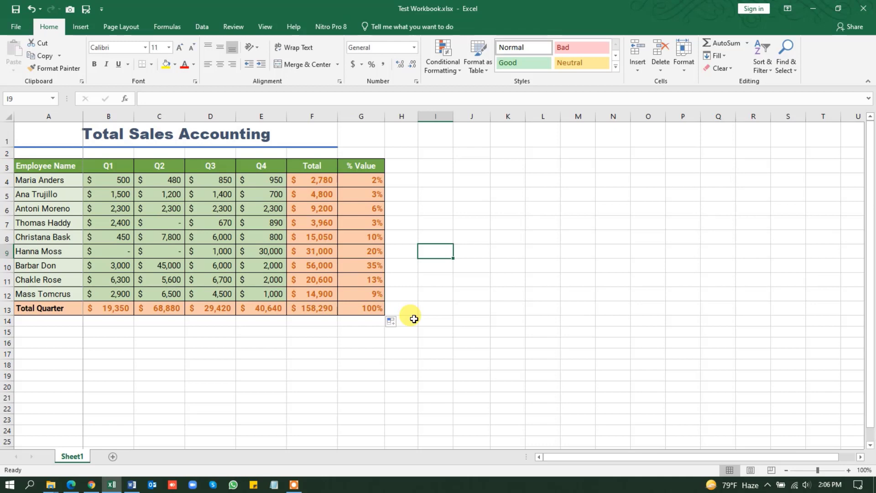
click(368, 180)
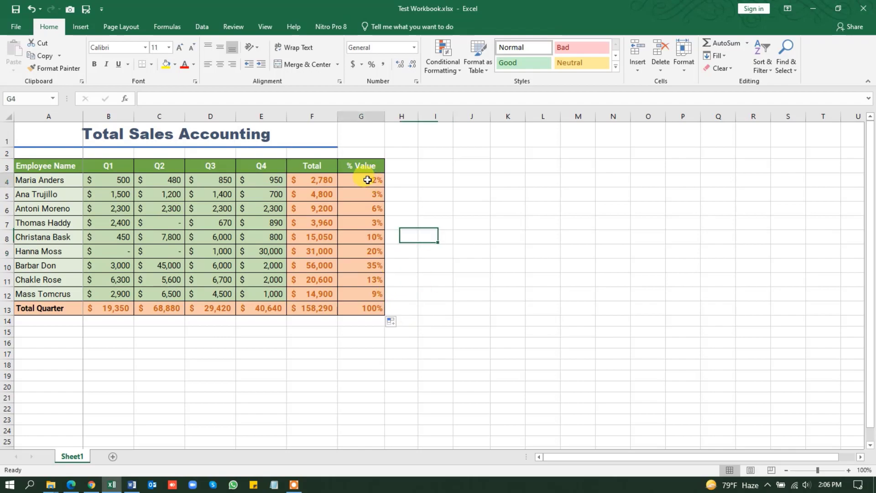